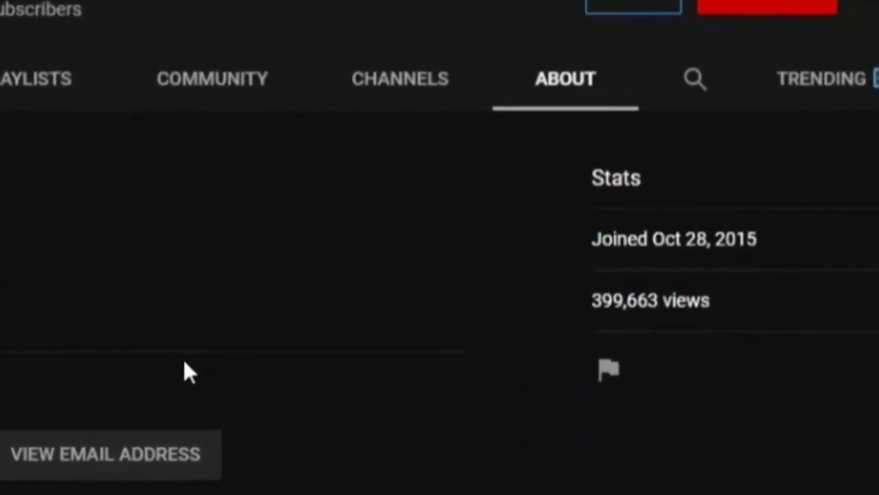
- Subscribe to the channel with All notifications and start joining the Pizza Tier One membership
click(650, 223)
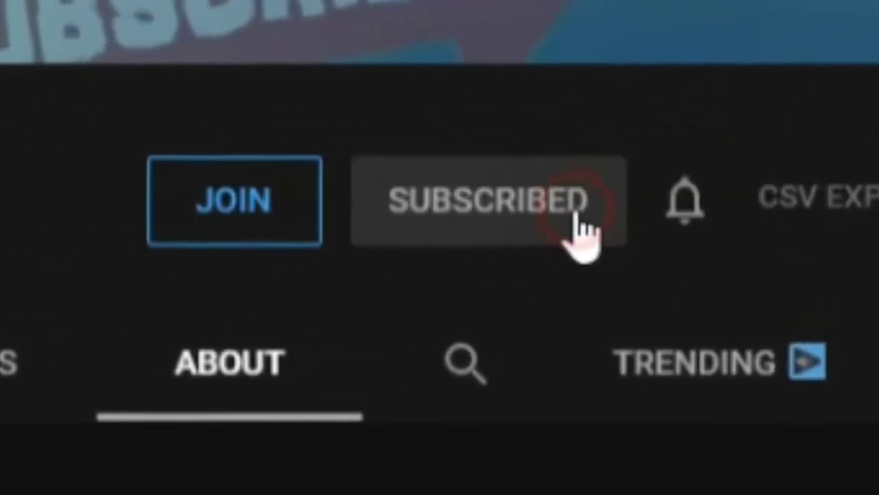
click(822, 190)
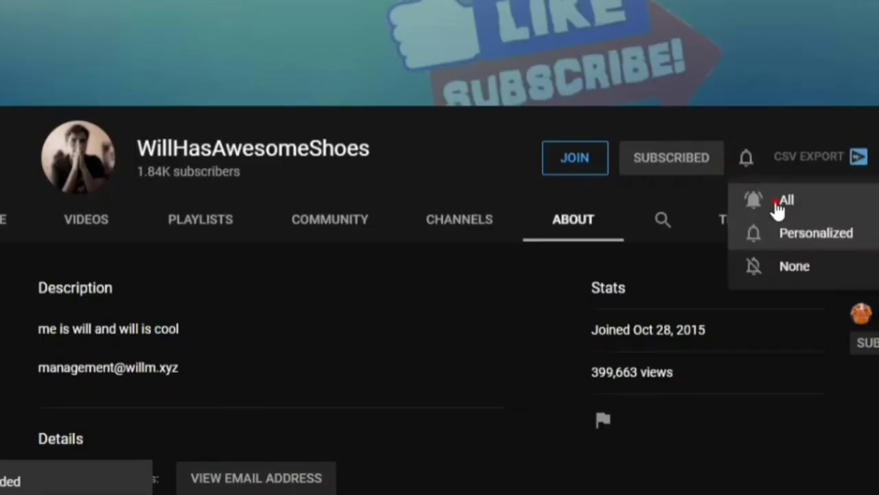
click(777, 206)
click(554, 163)
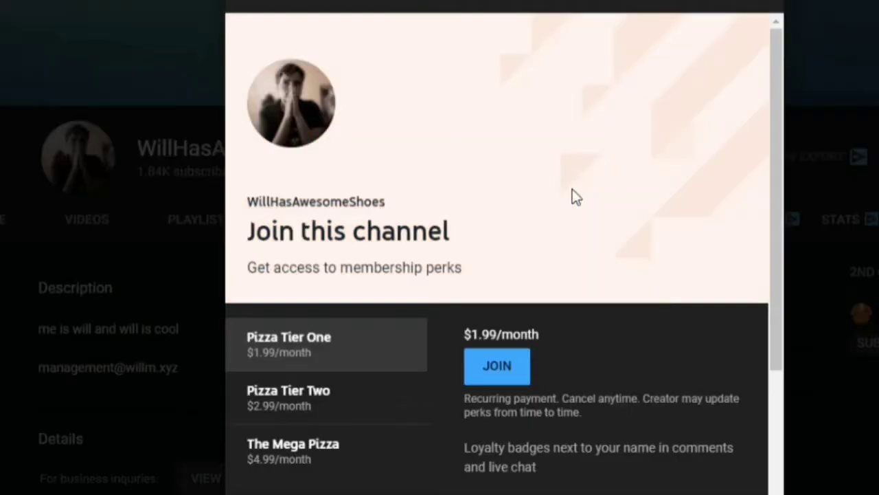
click(495, 368)
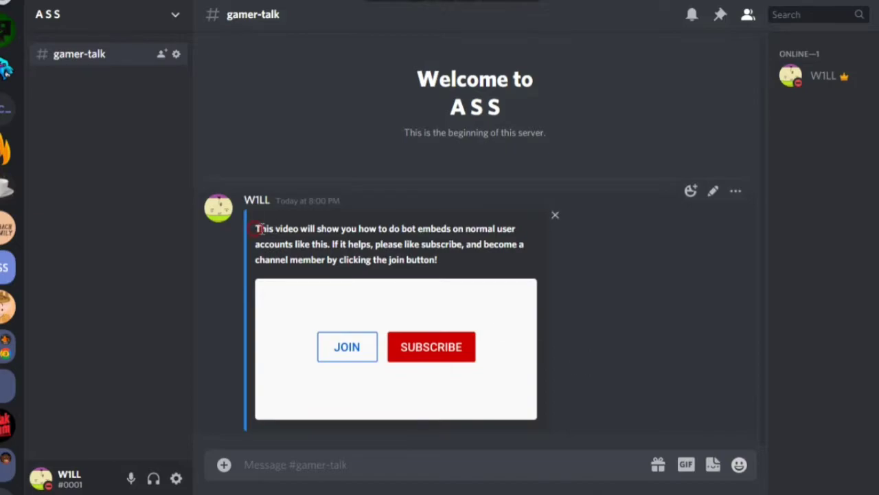
drag(260, 228, 445, 259)
click(445, 260)
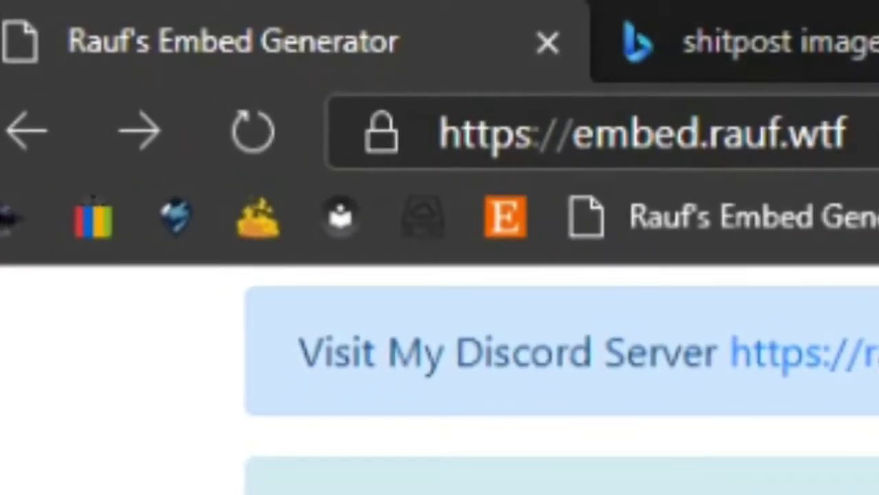
- Look over the embed.rauf.wtf address and the form, then bring up the Domain To Use list
mouse_move(849, 141)
mouse_down()
mouse_move(707, 141)
mouse_move(851, 141)
mouse_up()
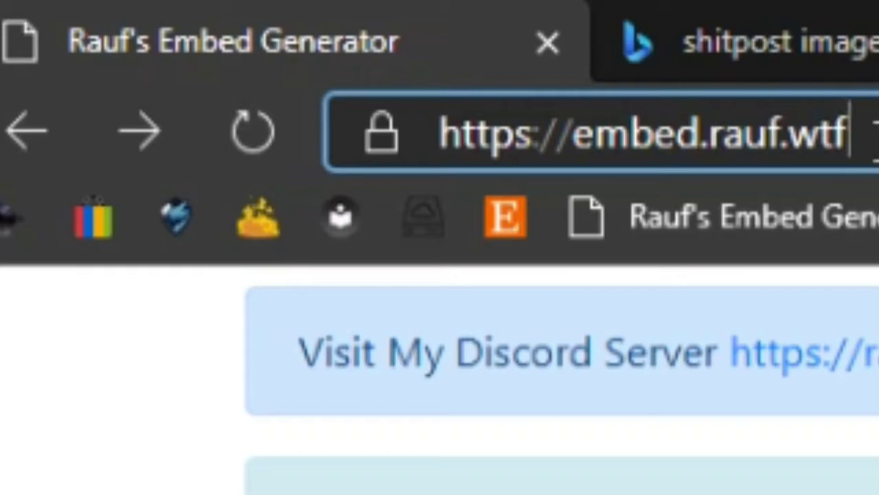
drag(709, 138, 855, 134)
click(851, 135)
scroll(29, 199, down, 1)
scroll(30, 199, down, 2)
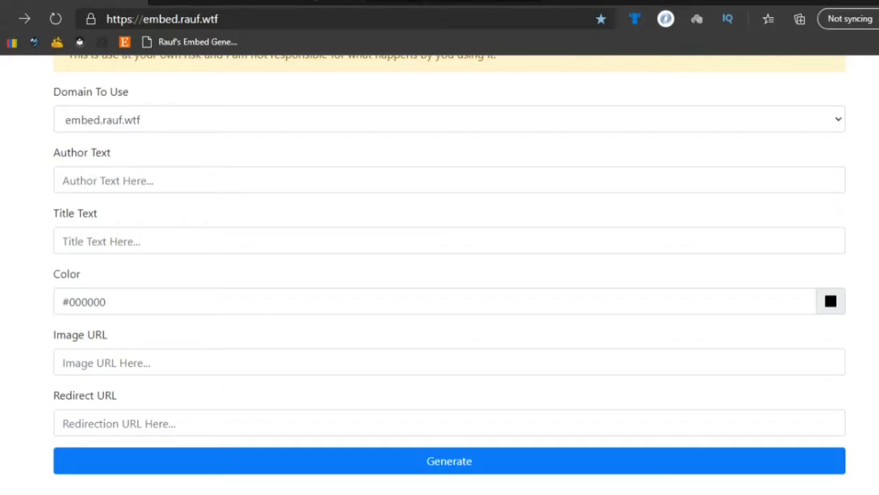
scroll(120, 274, up, 1)
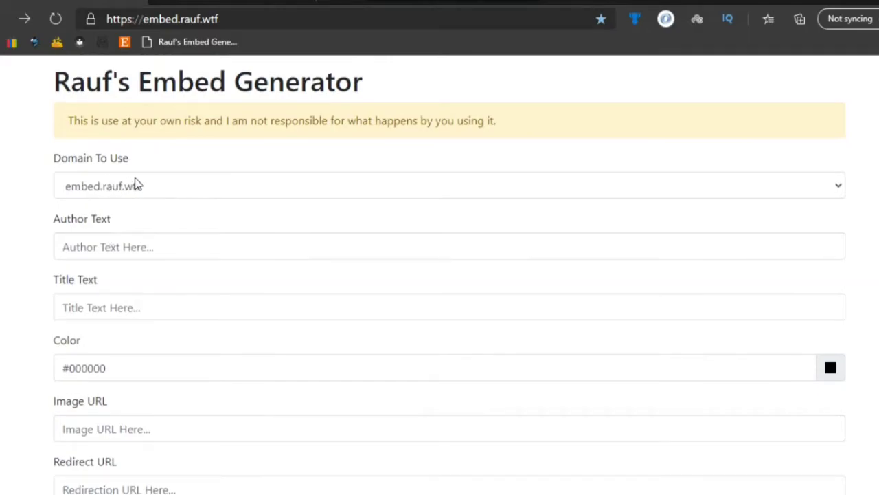
click(233, 19)
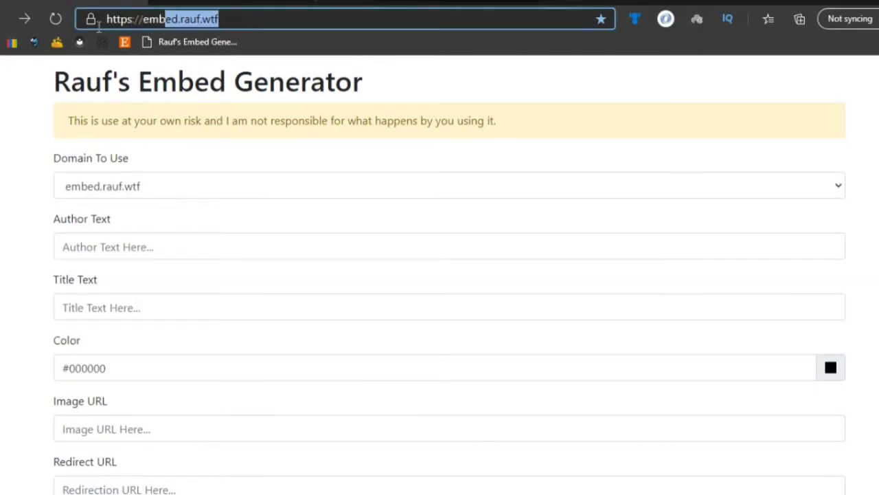
click(216, 19)
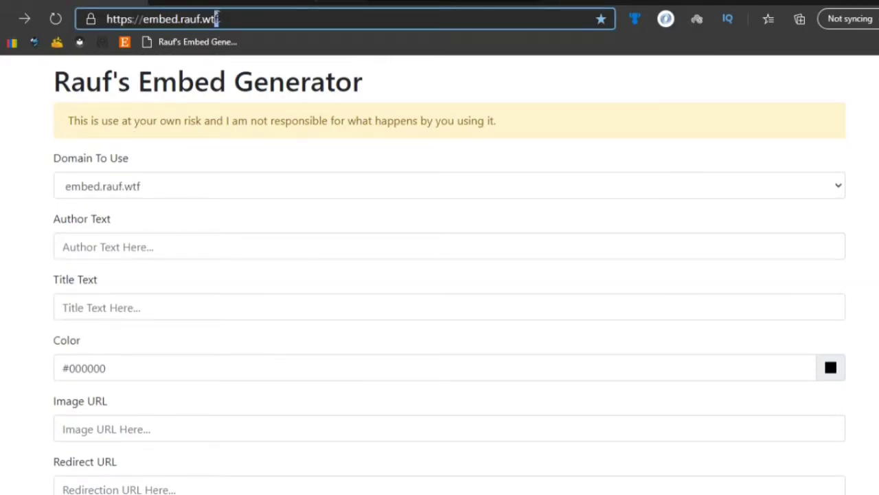
click(88, 186)
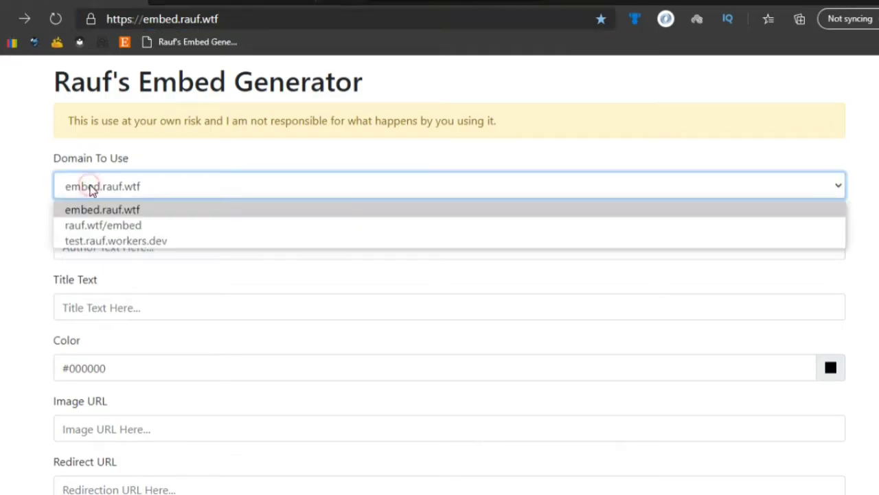
- Keep embed.rauf.wtf as the domain and settle in the empty Author Text field
click(141, 211)
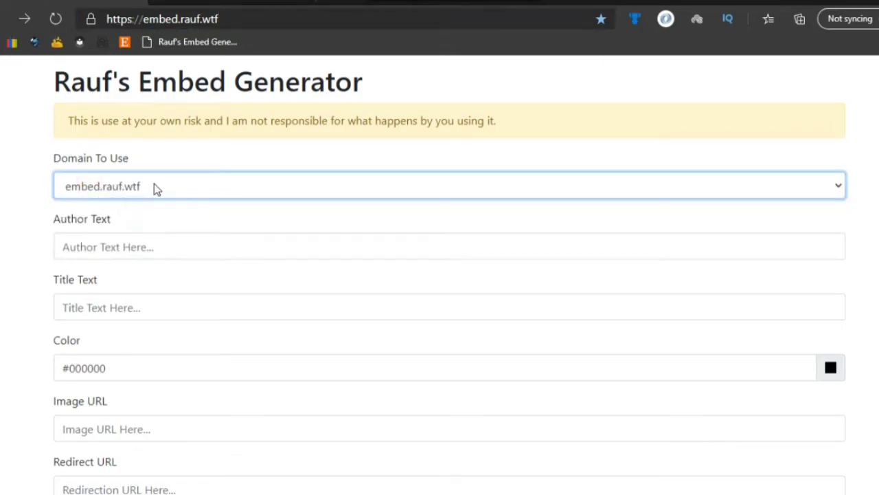
click(158, 241)
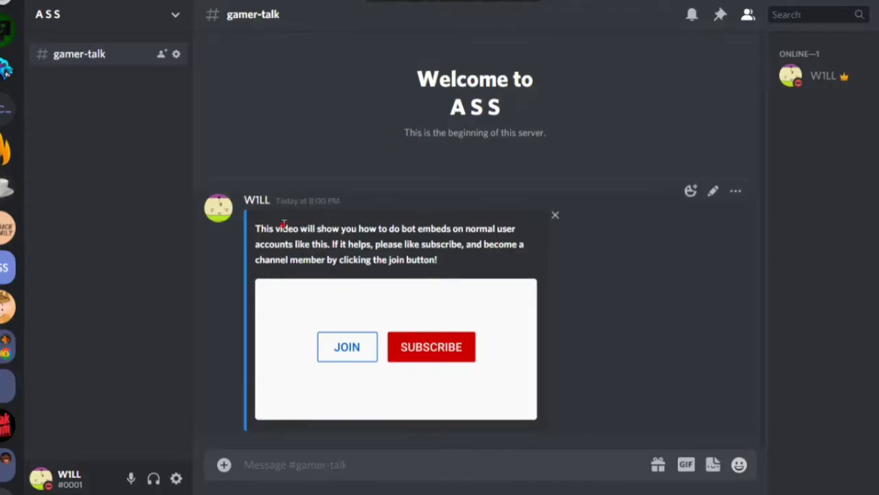
drag(278, 228, 447, 243)
click(446, 243)
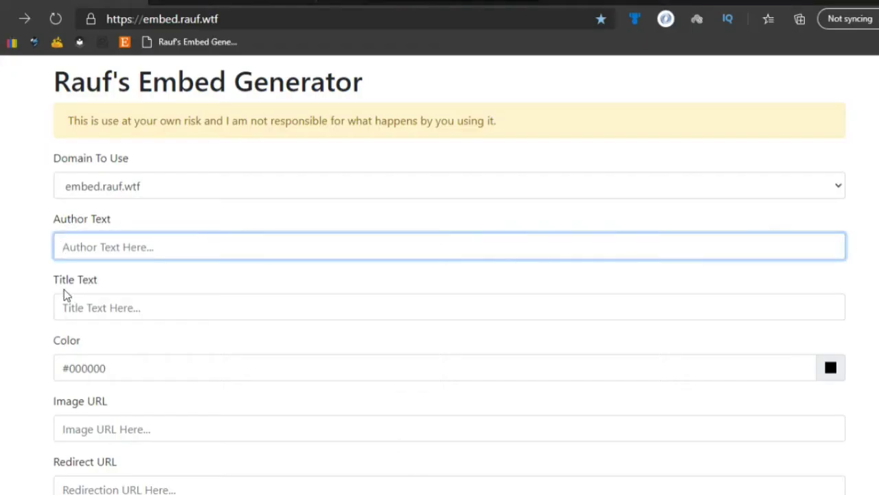
drag(61, 281, 112, 285)
click(106, 305)
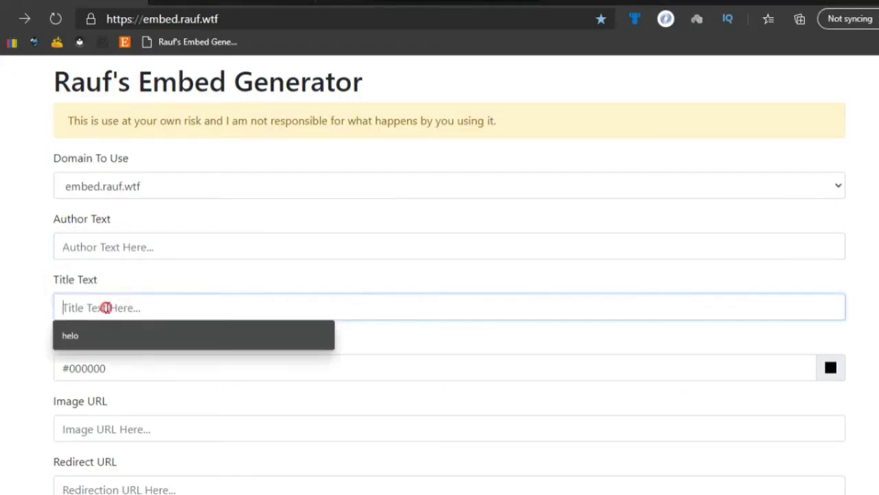
click(153, 247)
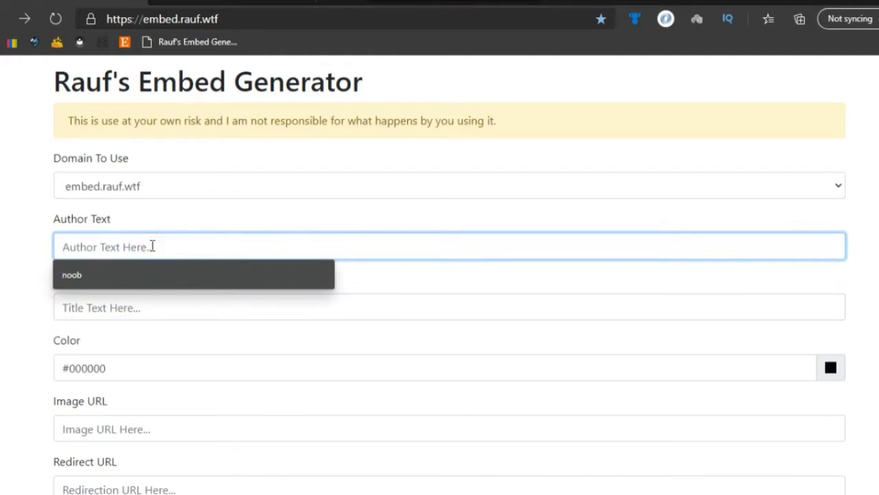
click(135, 300)
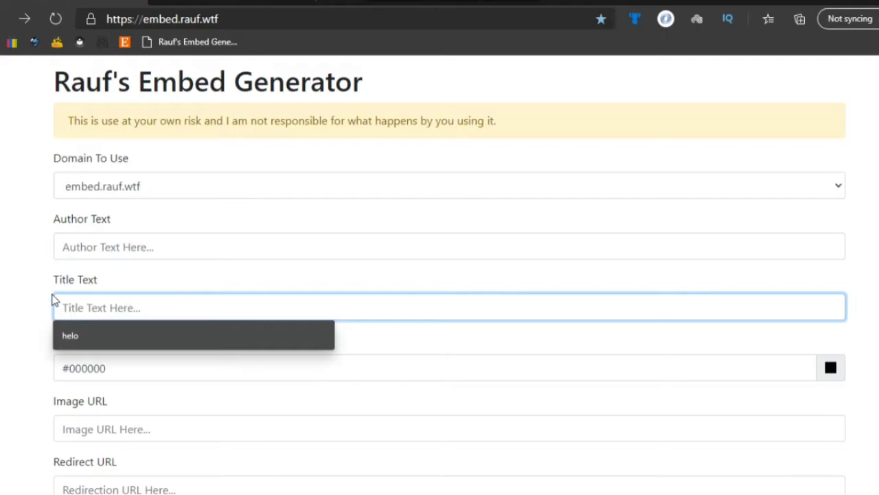
click(114, 249)
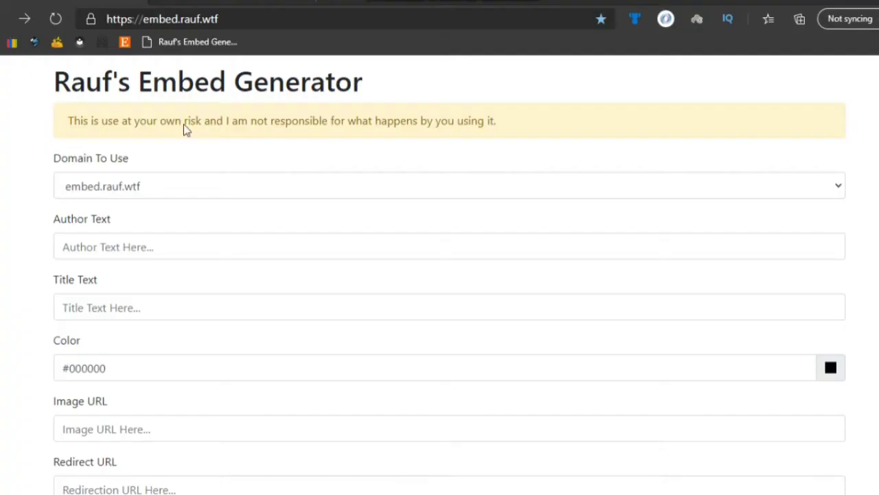
click(148, 246)
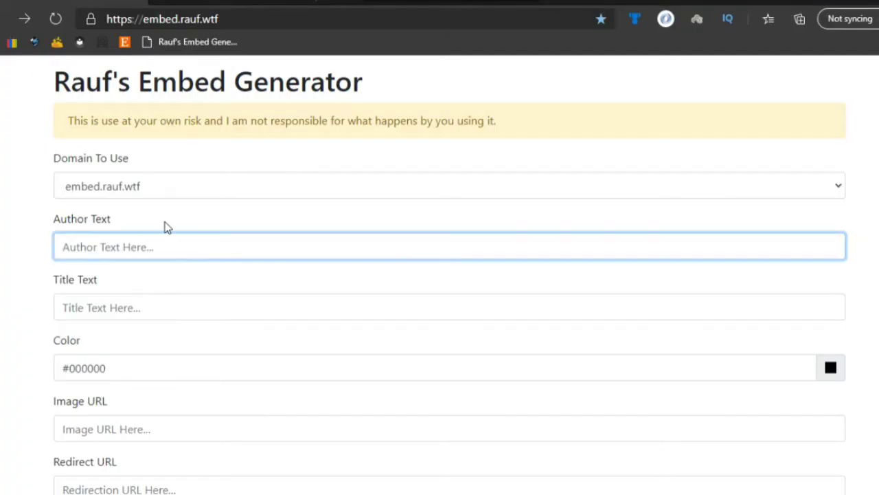
- Enter 'When mom won't clean my room' as the embed's author text
text(When mom wo)
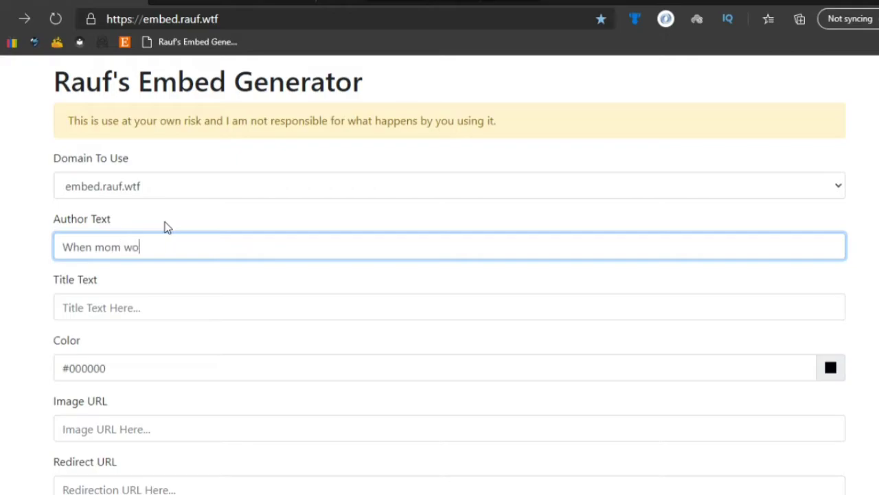
text(n'tcl)
key(BackSpace)
key(BackSpace)
text(clean my room)
- Set the title text to 'HAHA FUNNY MEME LULLL VVVVVV' and scroll down to the Generate button
click(117, 302)
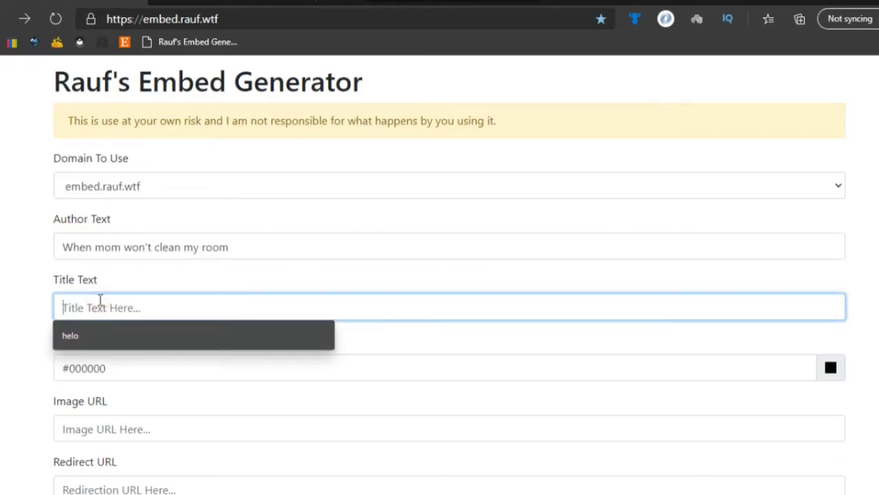
text(HAHA FUNNY )
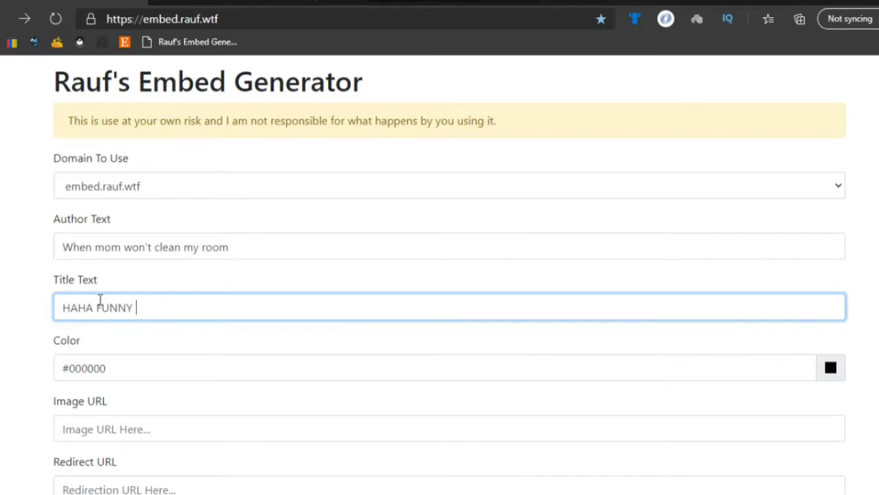
text(MEME LULLL)
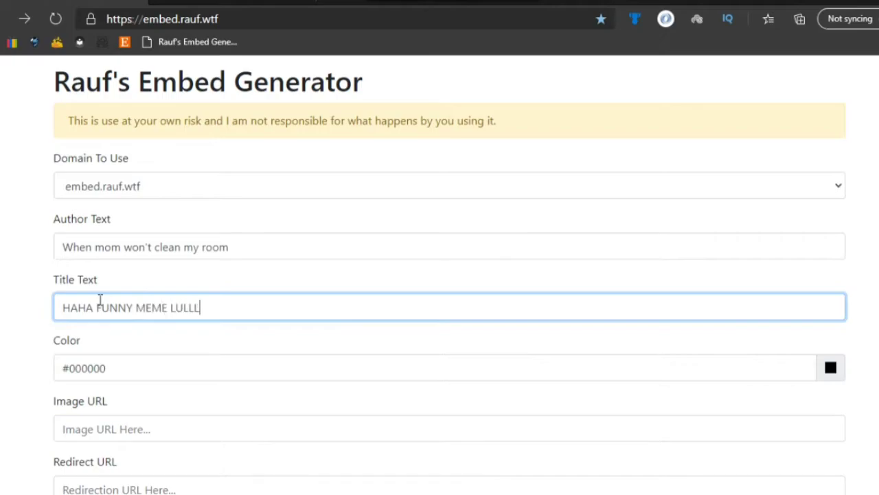
text( VVVVVV)
scroll(284, 302, down, 1)
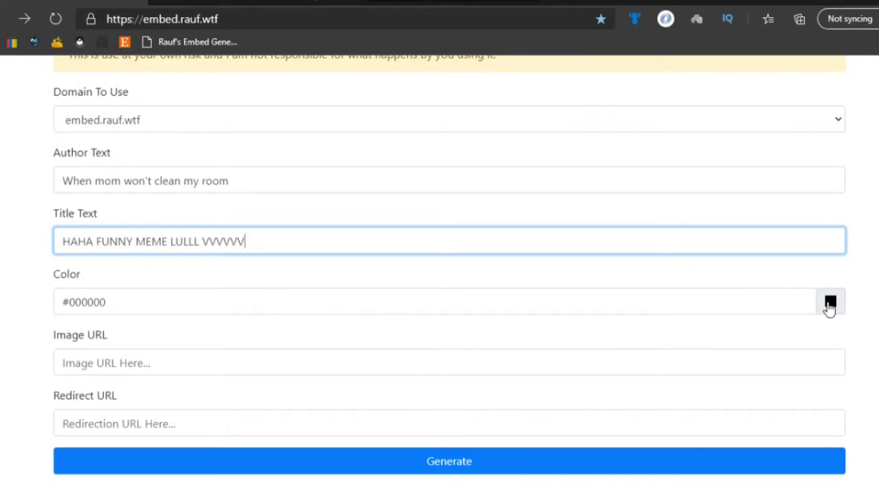
- Change the embed colour from #000000 to orange #FF690C in the colour picker
drag(536, 302, 5, 308)
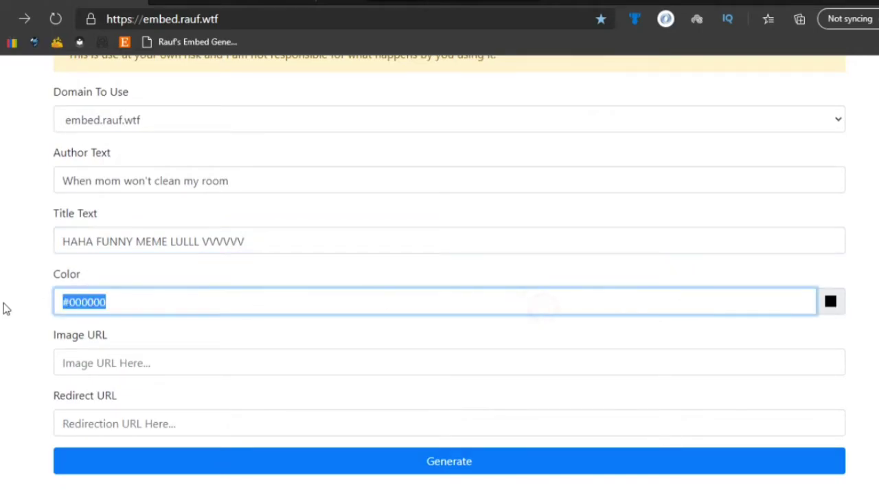
click(523, 302)
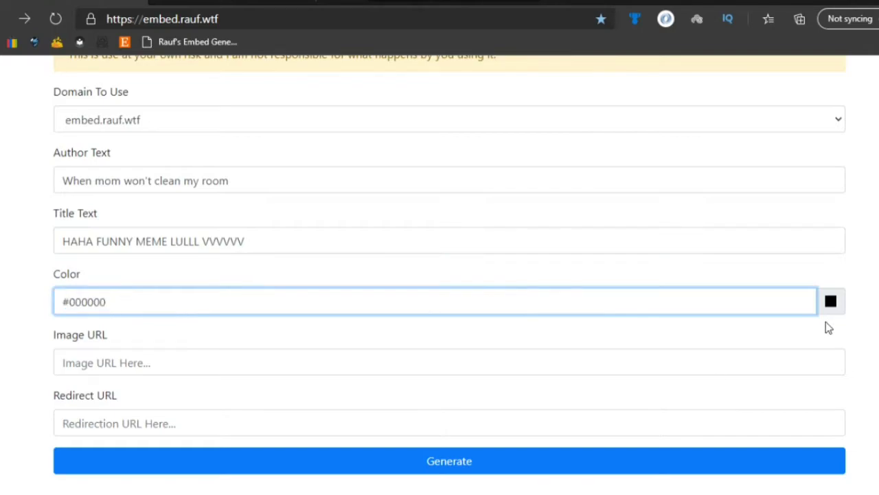
click(832, 301)
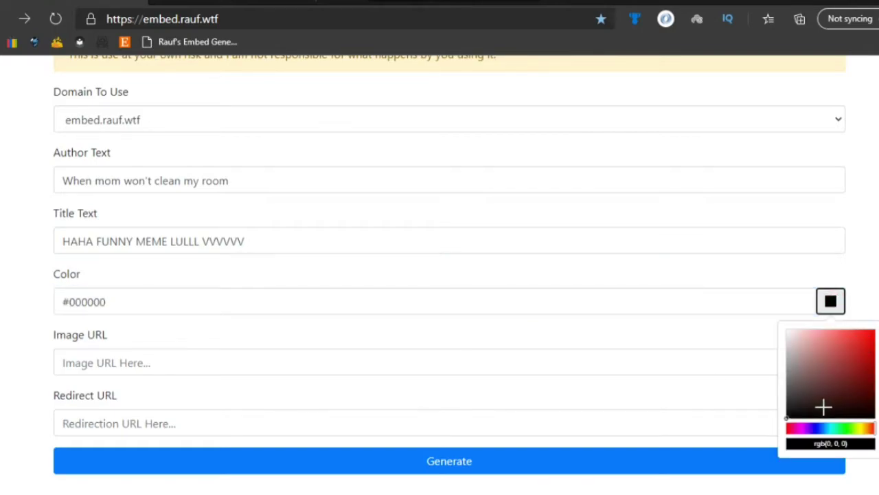
click(840, 427)
drag(826, 431, 854, 429)
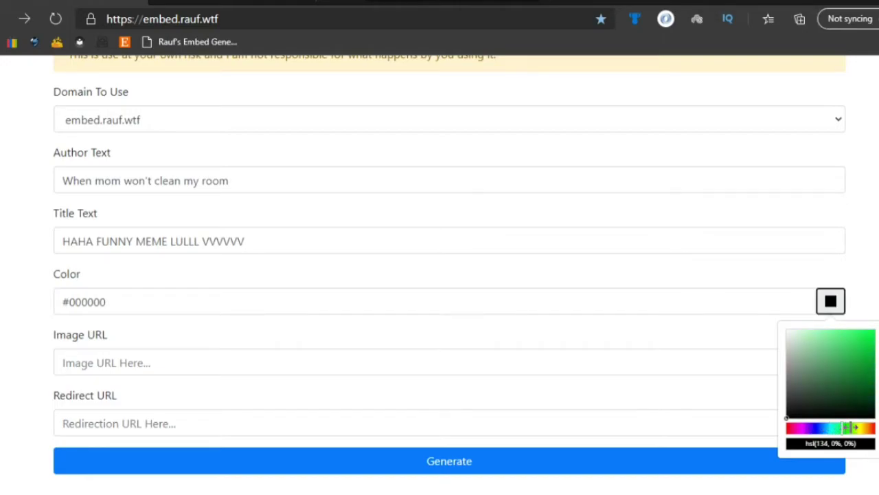
drag(854, 353, 869, 343)
click(858, 427)
drag(859, 427, 865, 427)
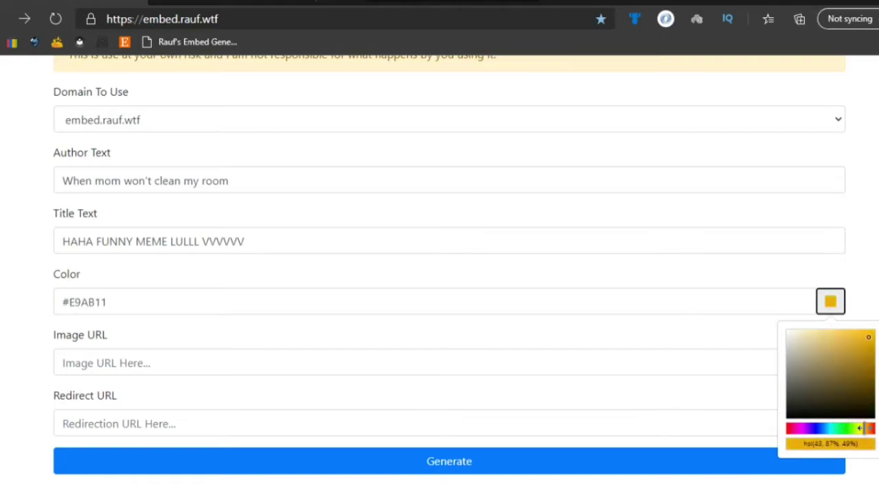
drag(854, 337, 871, 428)
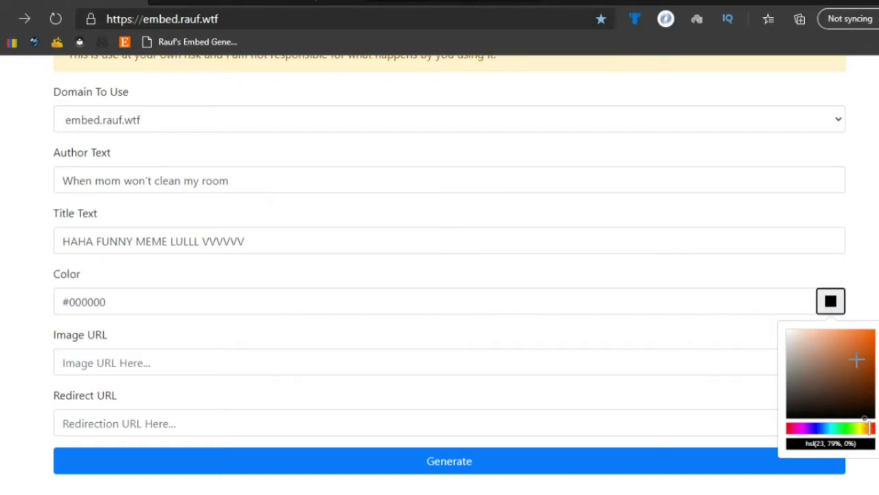
drag(857, 360, 872, 330)
click(522, 330)
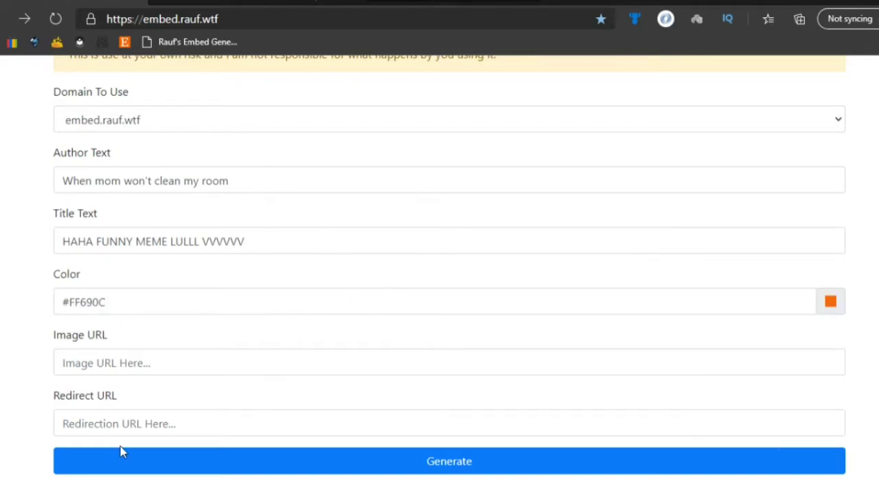
- Fill Image URL with the CUALIADO meme's link from Bing Images (i.ytimg.com/vi/Wn4CeC-S8Rg/maxresdefault.jpg)
click(148, 358)
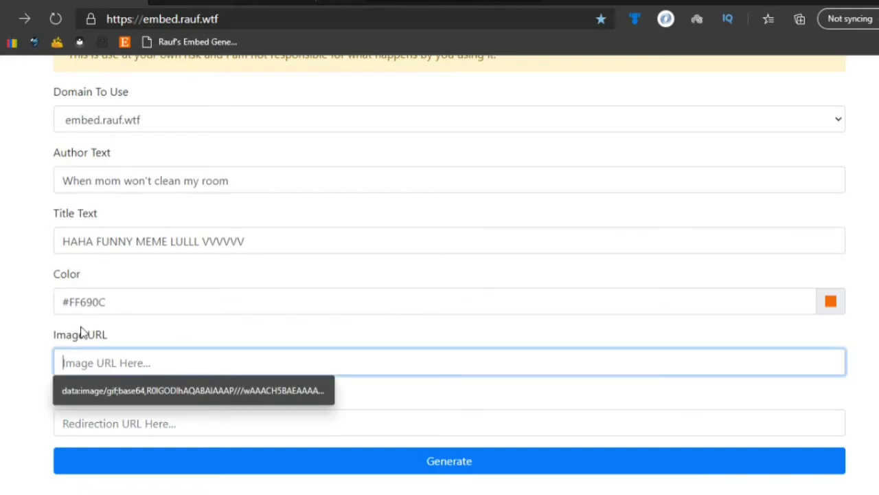
click(216, 2)
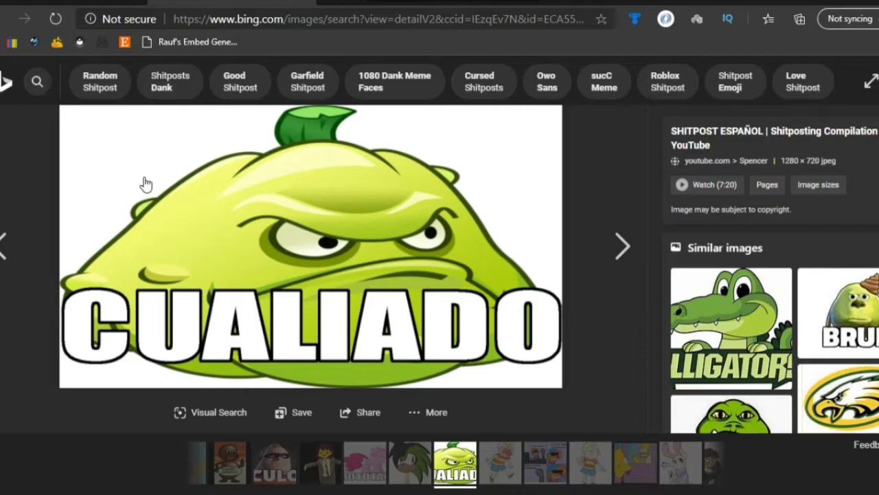
right_click(169, 180)
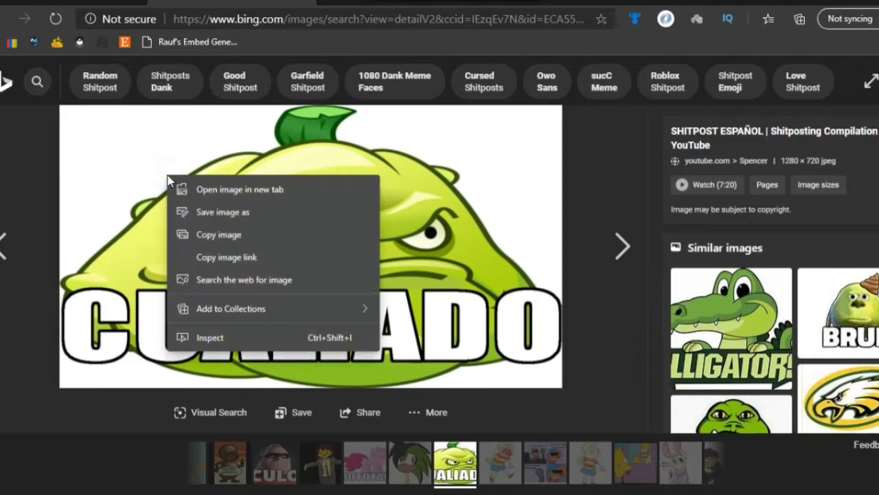
click(246, 256)
key(ctrl+Tab)
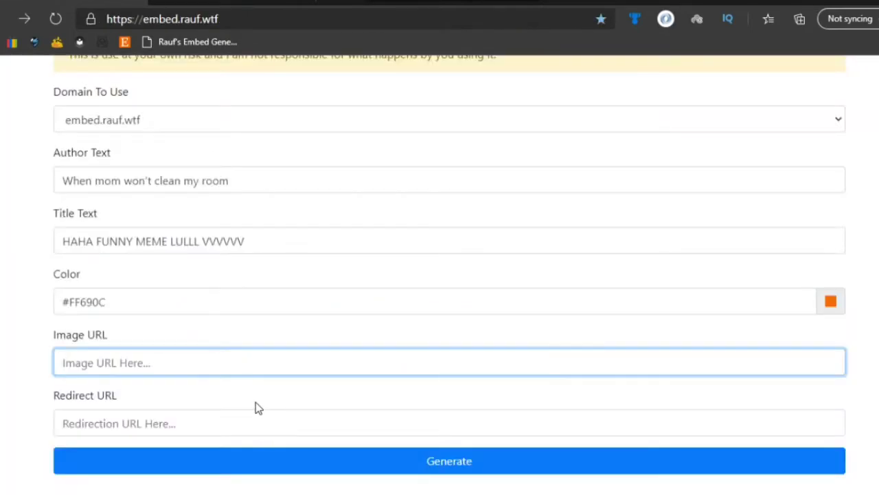
key(ctrl+v)
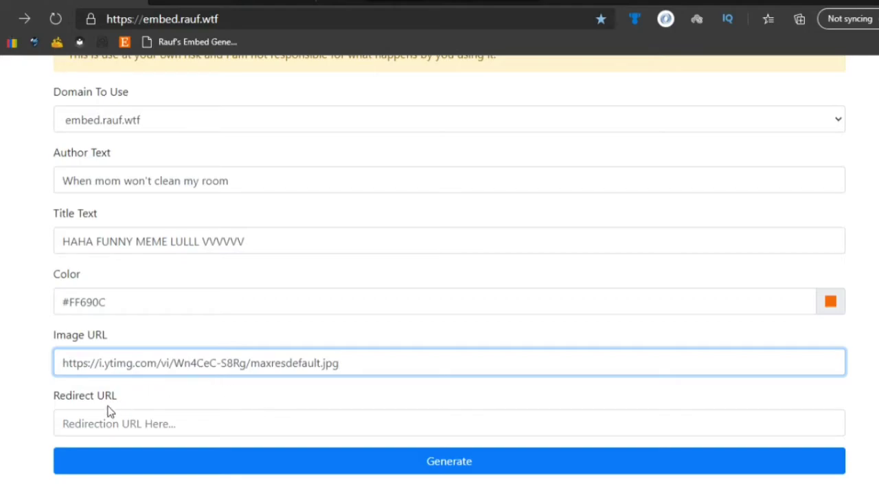
drag(51, 397, 158, 396)
click(167, 398)
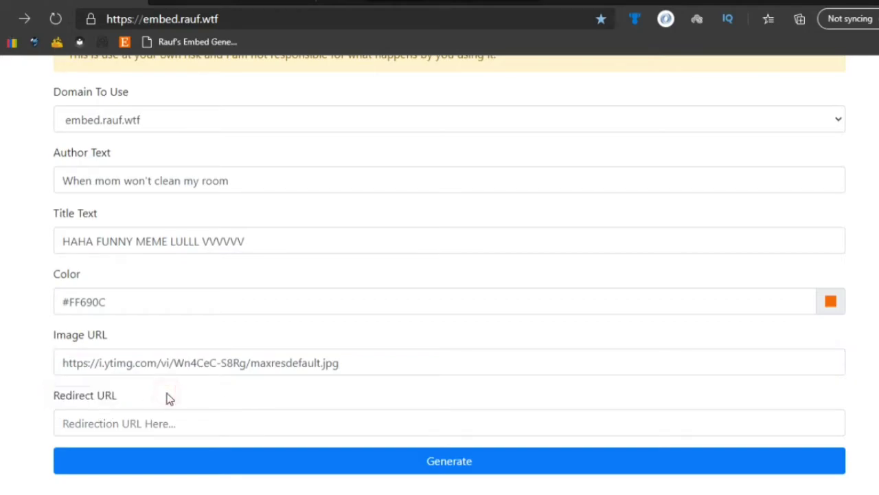
click(173, 424)
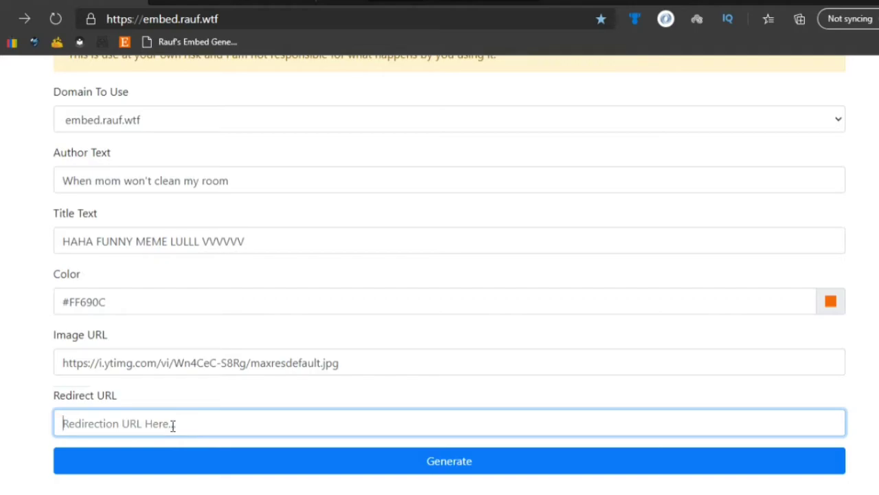
click(540, 470)
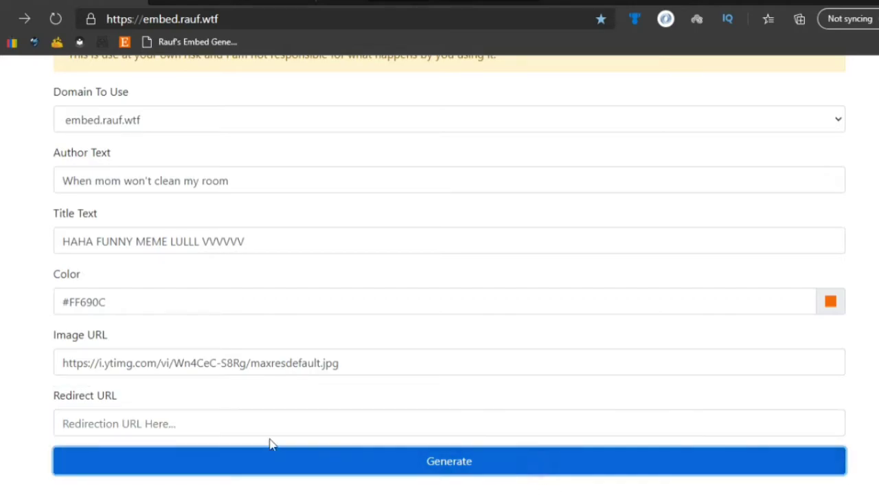
scroll(269, 444, down, 1)
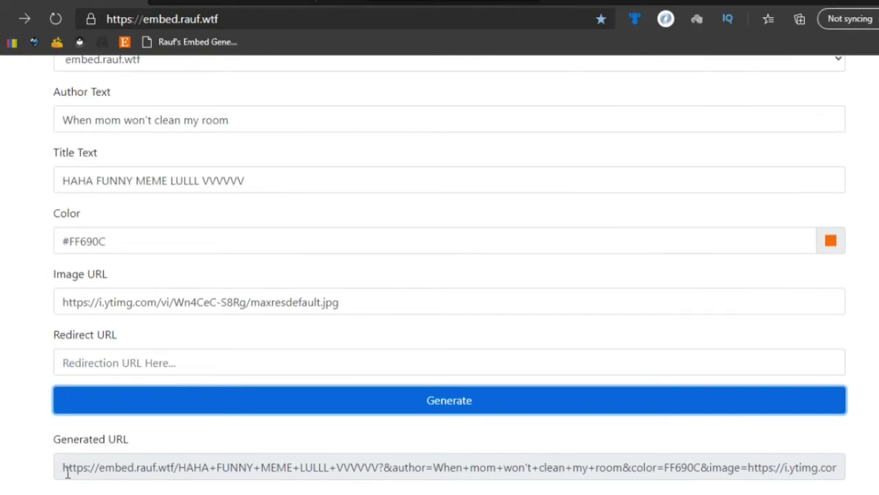
click(55, 434)
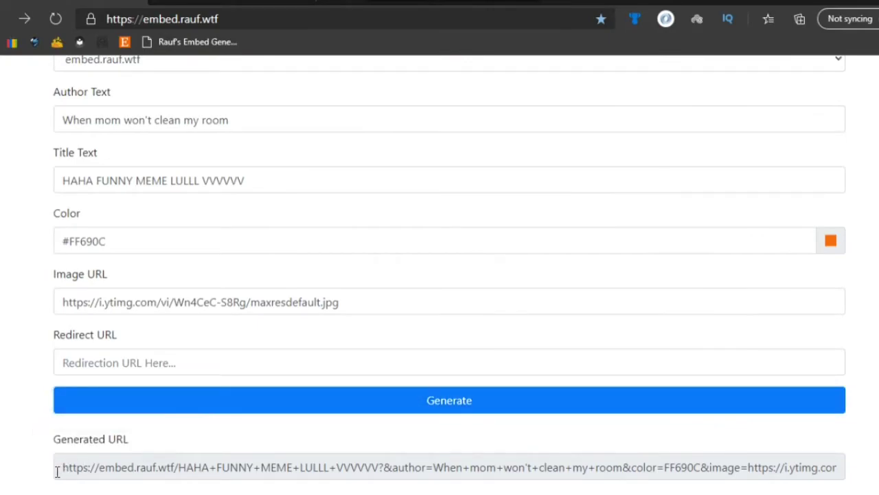
drag(59, 469, 852, 494)
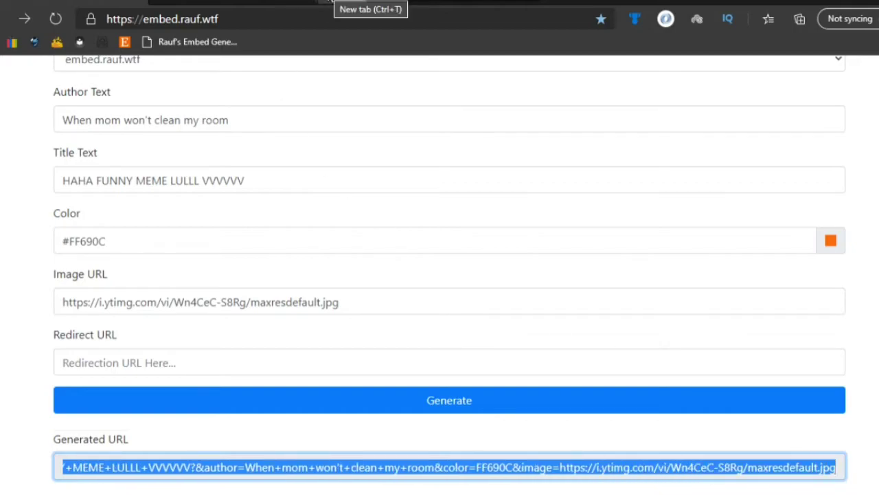
click(330, 1)
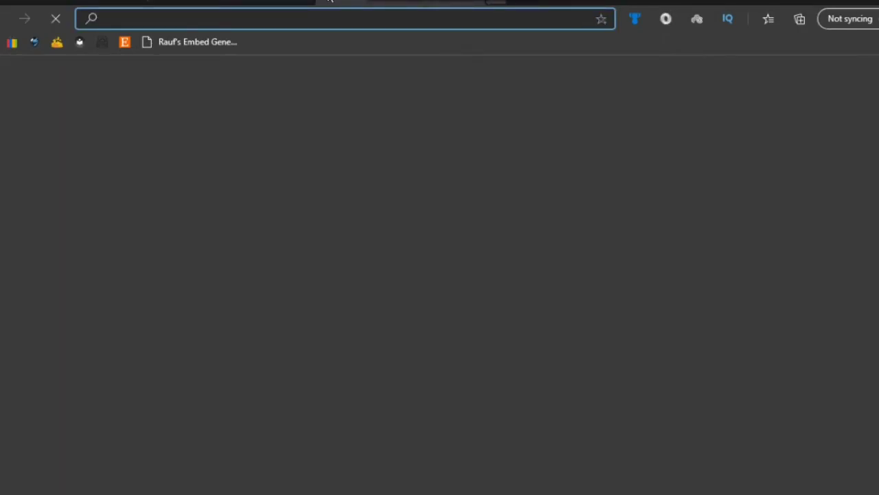
- Load the generated embed link in the new tab and review its how-it-works page
key(ctrl+v)
key(Return)
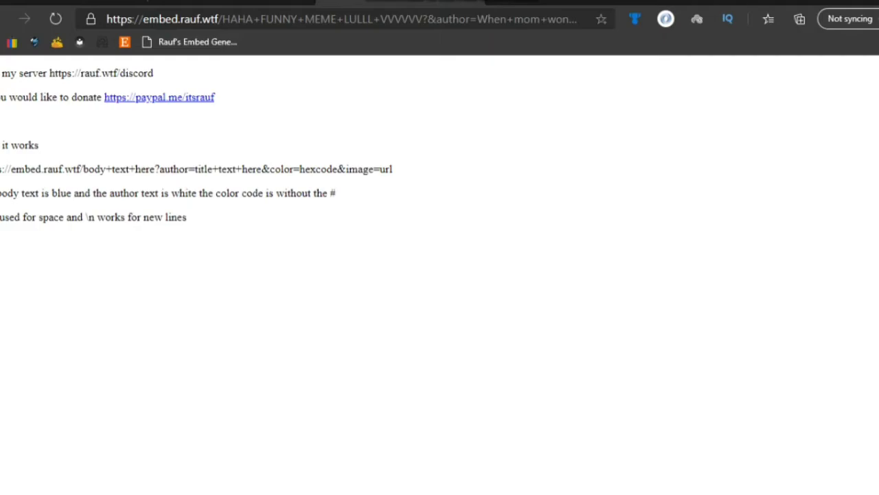
drag(0, 73, 274, 234)
click(274, 235)
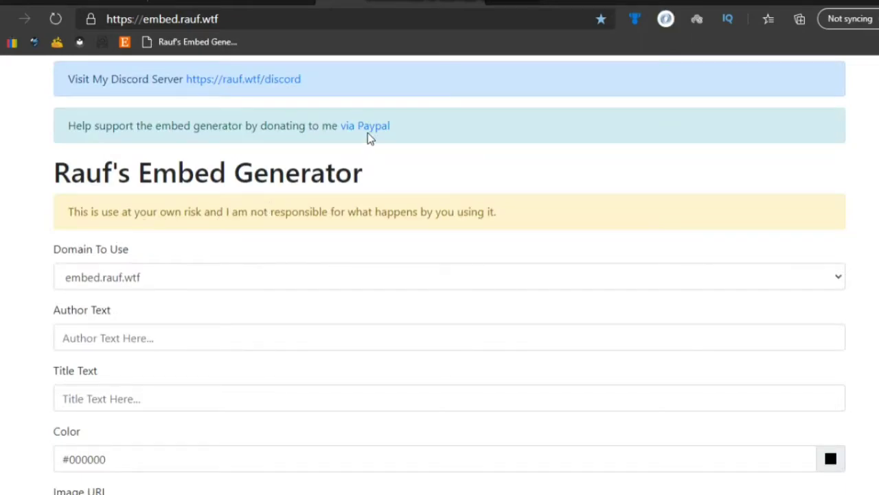
click(241, 20)
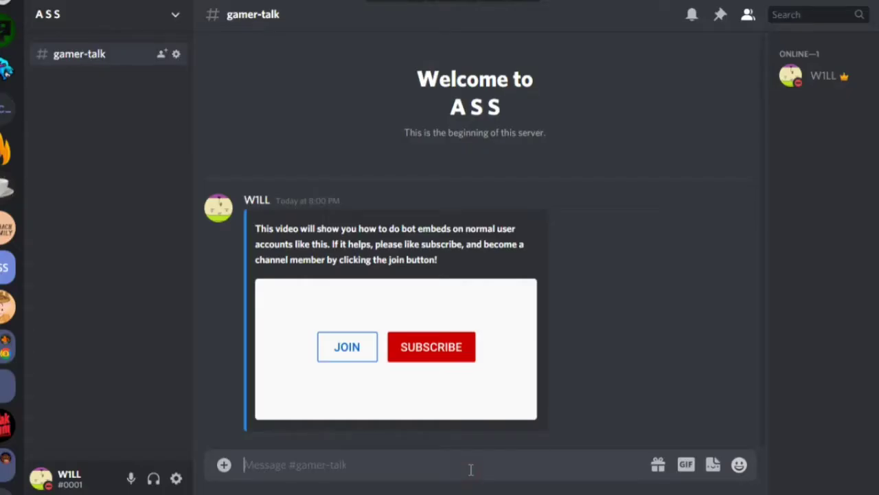
- Send the generated embed link to gamer-talk and reopen that message for editing
key(ctrl+v)
key(Return)
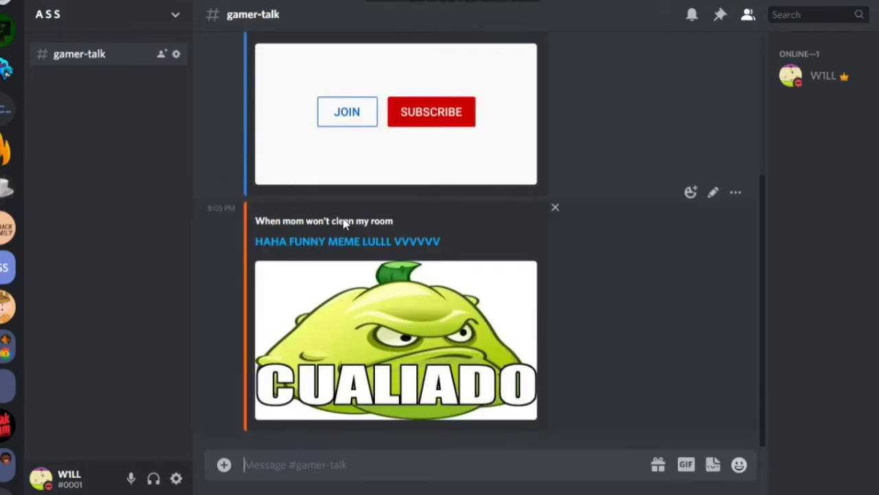
click(717, 199)
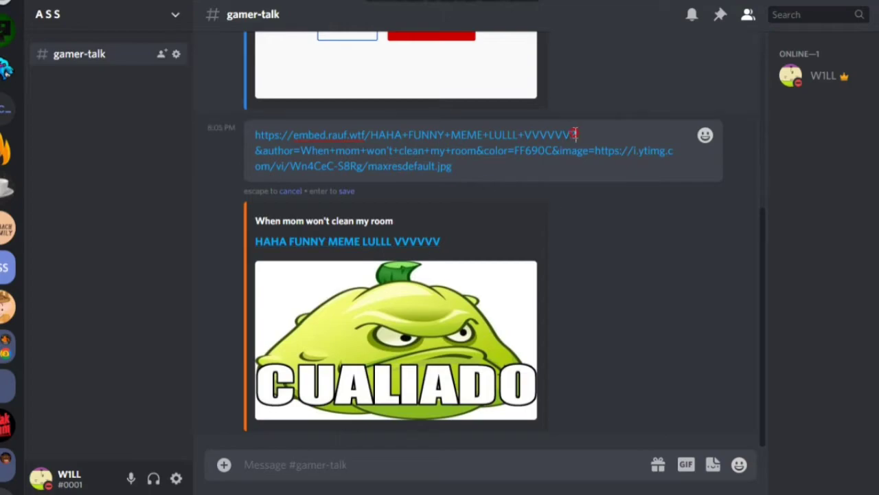
- Delete the HAHA+FUNNY+MEME+LULLL+VVVVVV title part from the message's link and save the edit
drag(573, 135, 513, 136)
drag(376, 136, 371, 134)
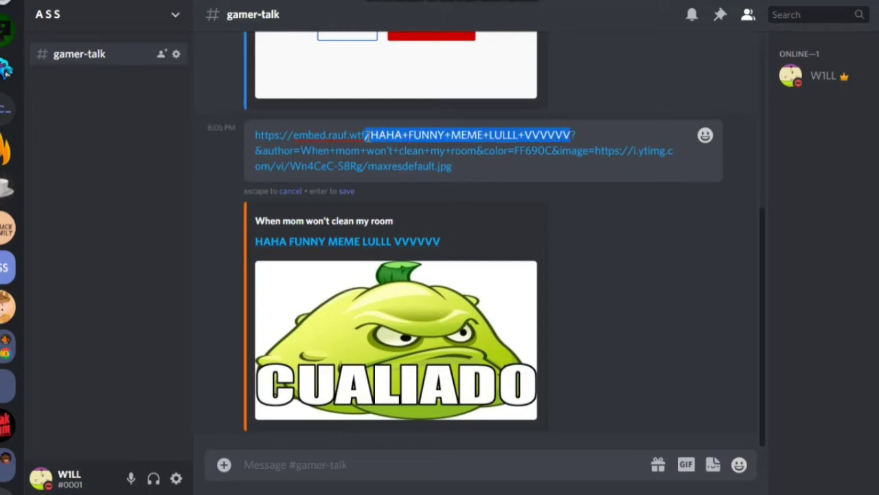
key(BackSpace)
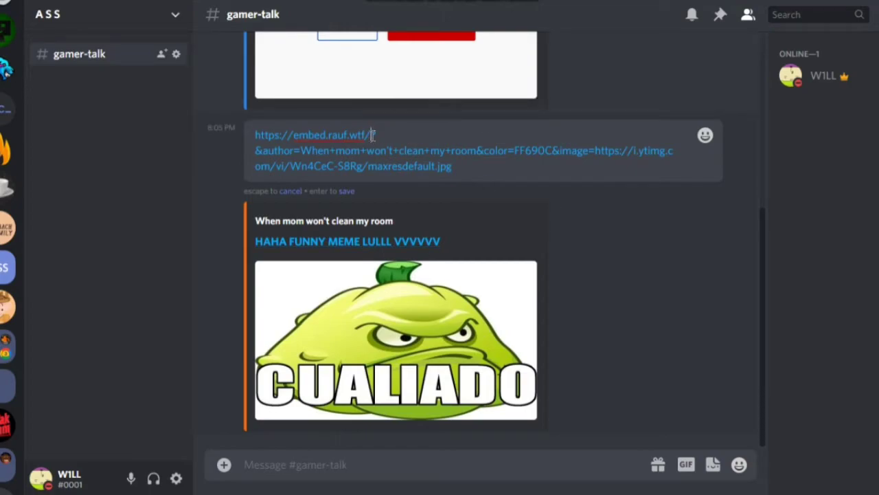
key(Return)
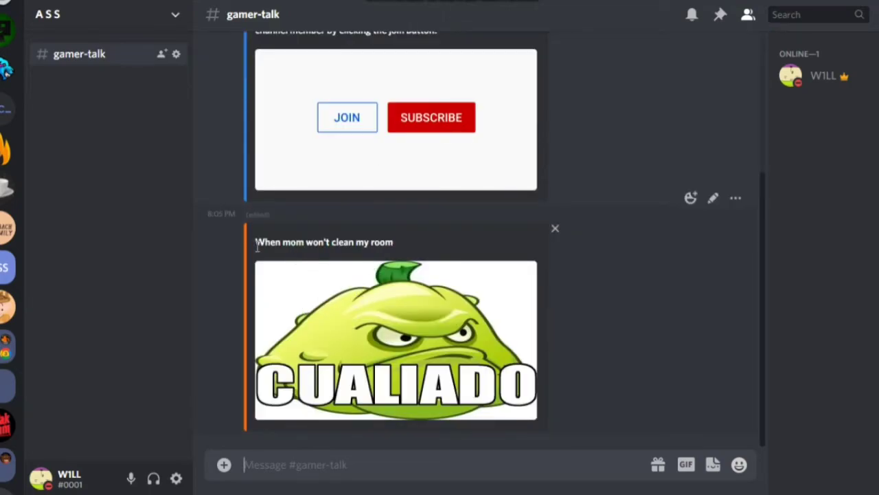
drag(257, 249, 425, 251)
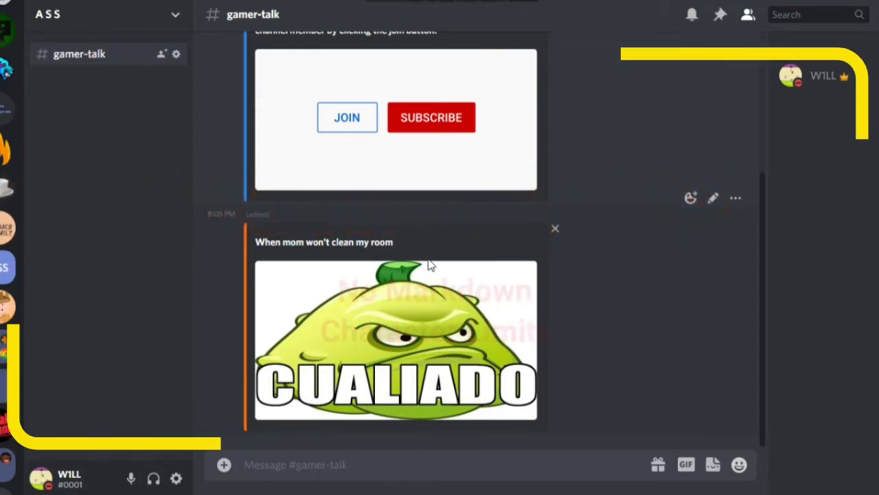
scroll(424, 263, up, 3)
scroll(426, 275, down, 3)
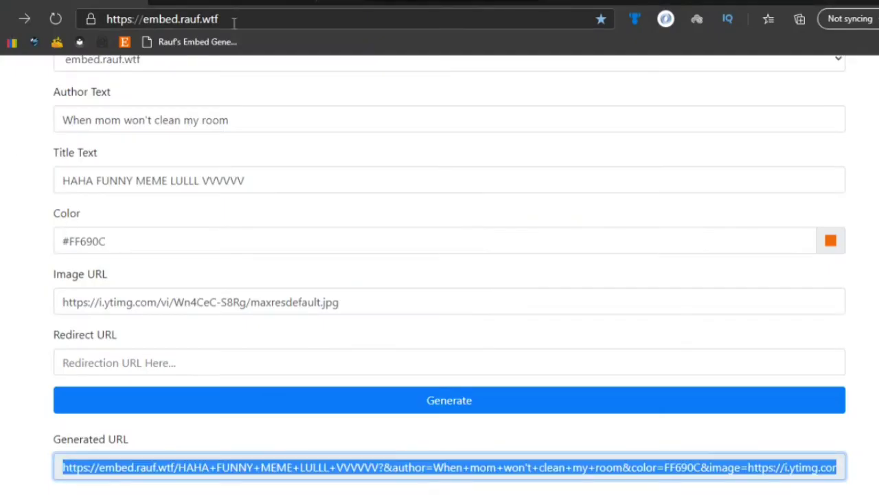
- Look over the filled embed generator form and link, then bring up the URL-format notes
click(238, 19)
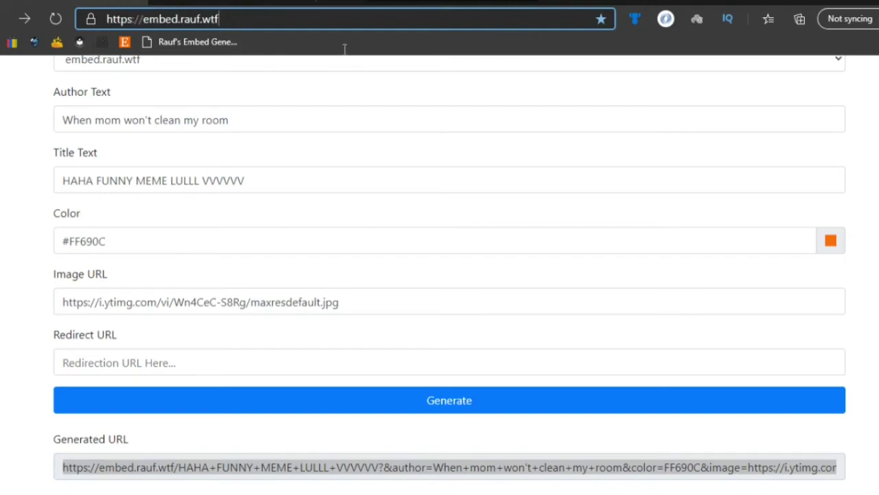
middle_click(16, 197)
scroll(269, 331, up, 4)
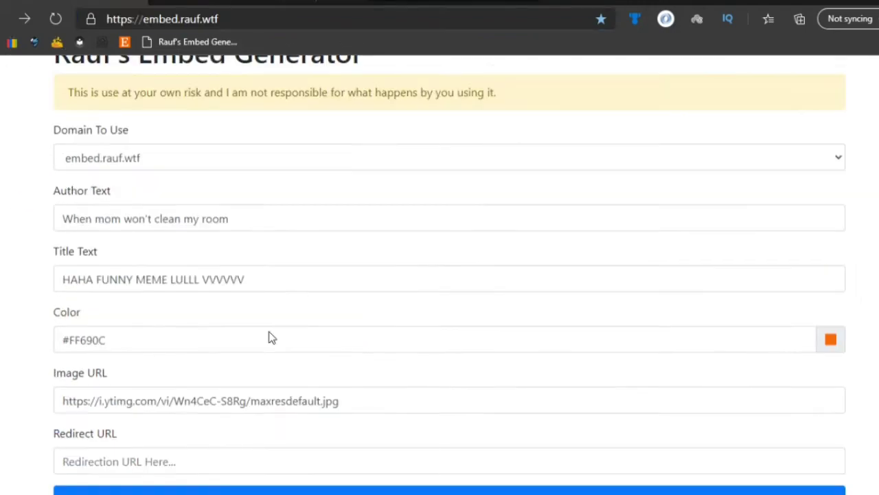
scroll(215, 271, down, 3)
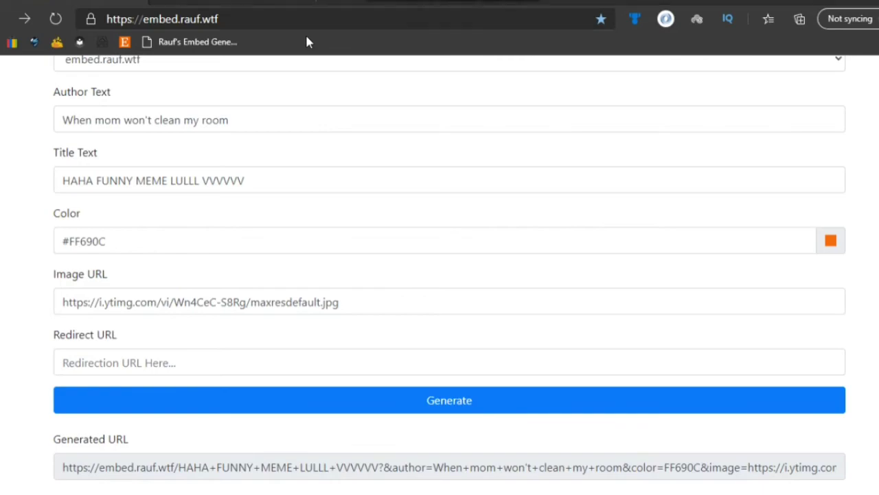
key(alt+Tab)
- Select the template embed URL on the first line of the notes
drag(132, 75, 357, 196)
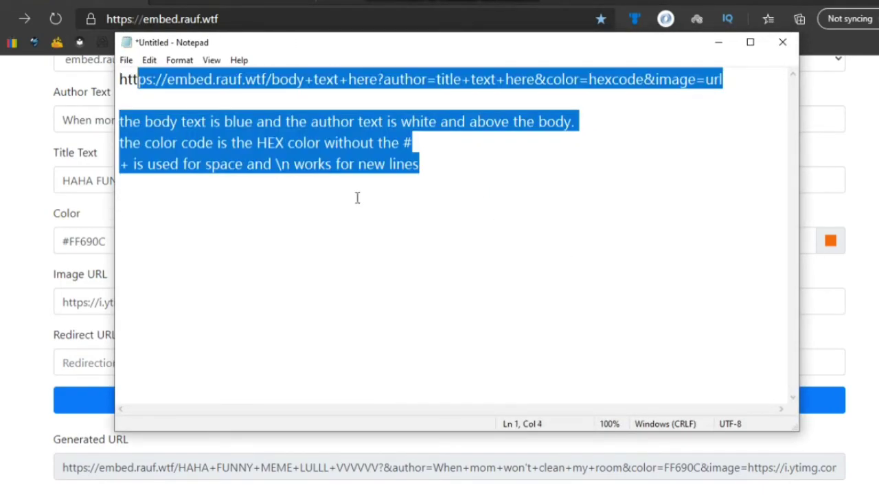
click(547, 272)
click(116, 77)
drag(117, 78, 770, 81)
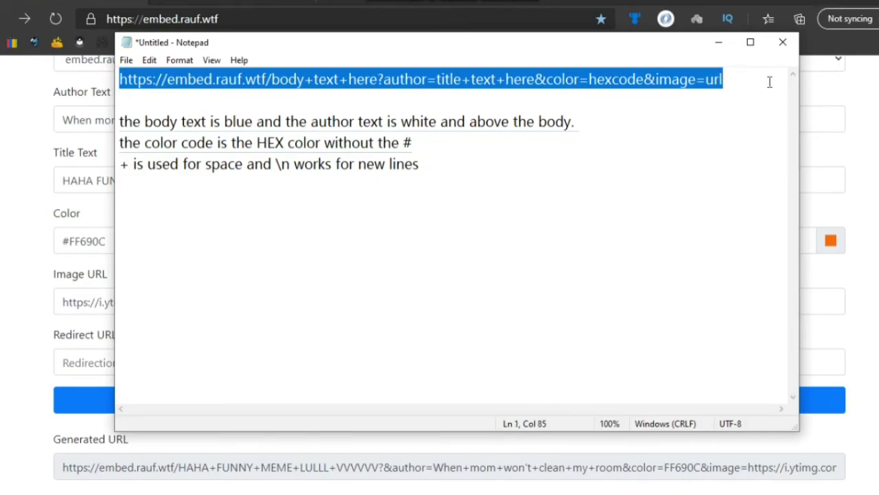
click(769, 82)
- Select the explanation lines, then highlight the \n new-line code
click(118, 122)
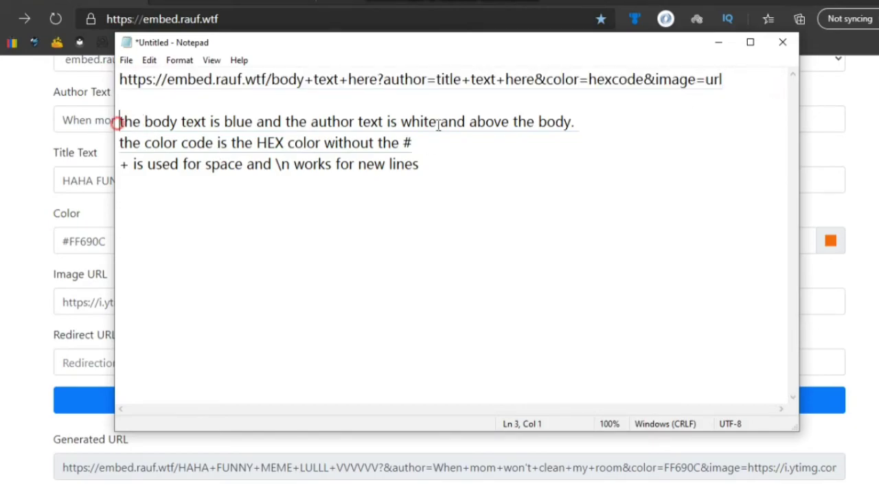
key(Up)
key(shift+Down)
key(shift+Down)
key(shift+Down)
key(shift+Down)
click(556, 197)
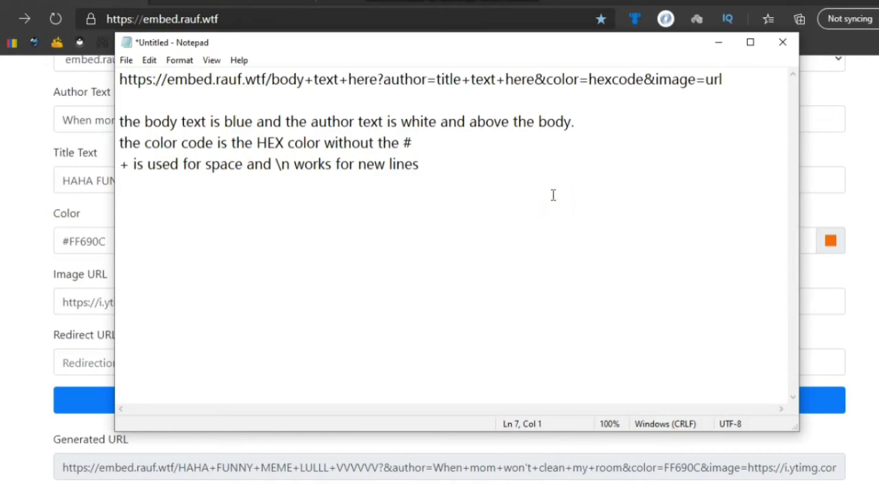
drag(274, 164, 290, 164)
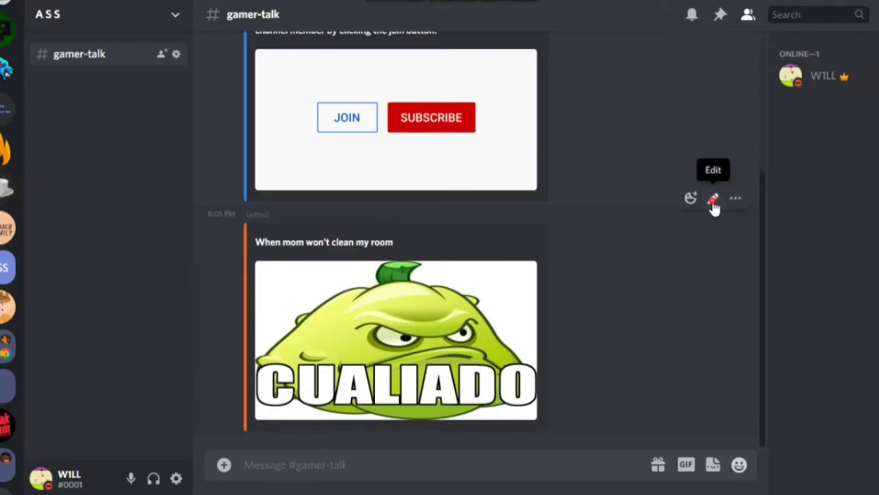
- Edit the embed message, inserting \n after 'clean' so 'my room' moves to a second line
click(713, 200)
click(425, 172)
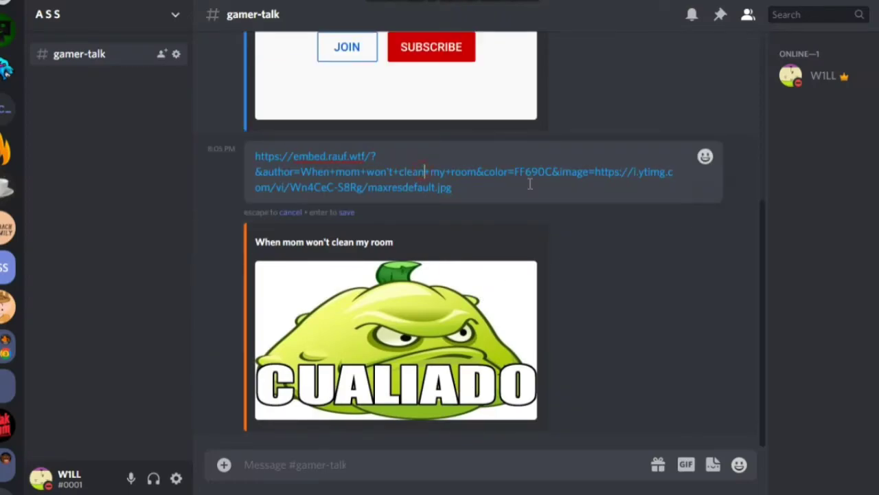
text(\n)
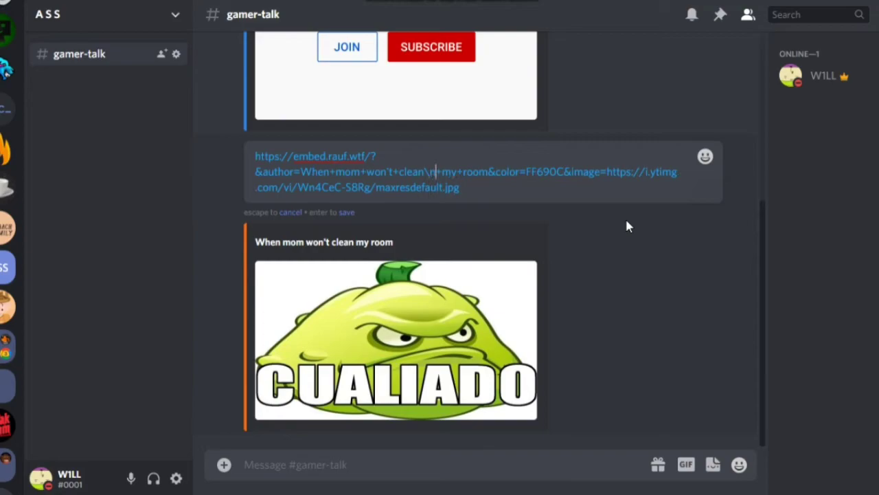
key(Return)
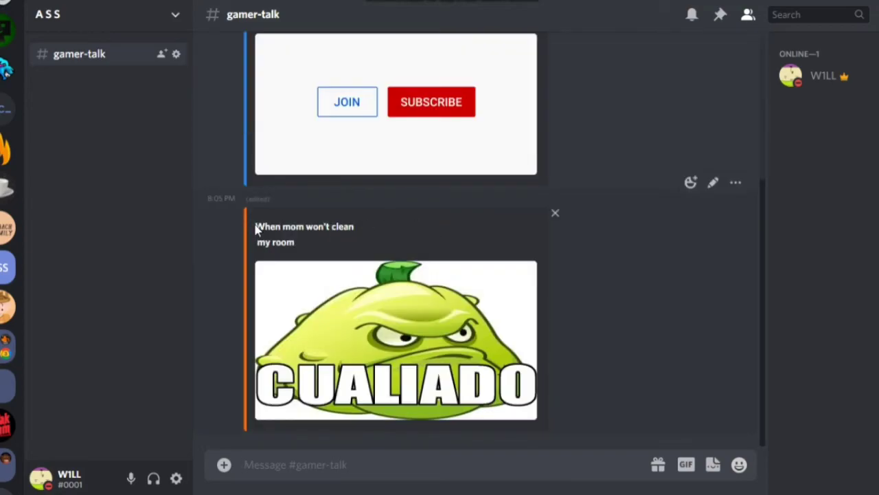
drag(256, 227, 362, 227)
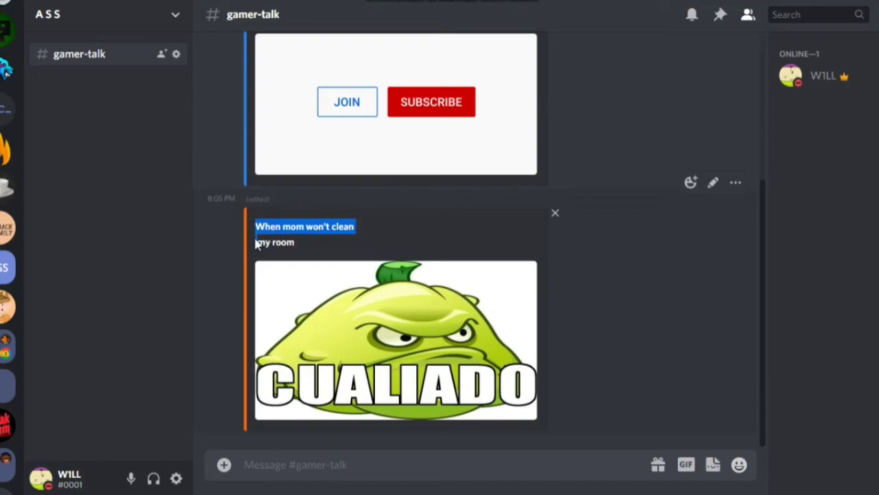
click(310, 247)
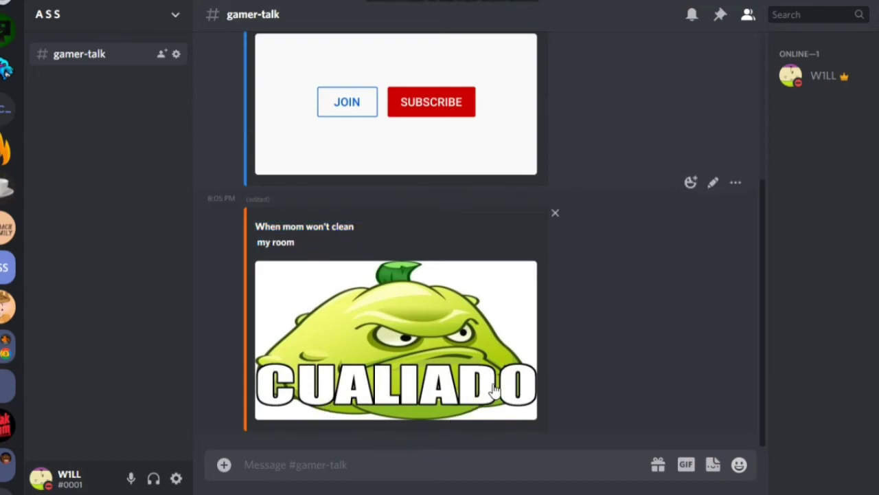